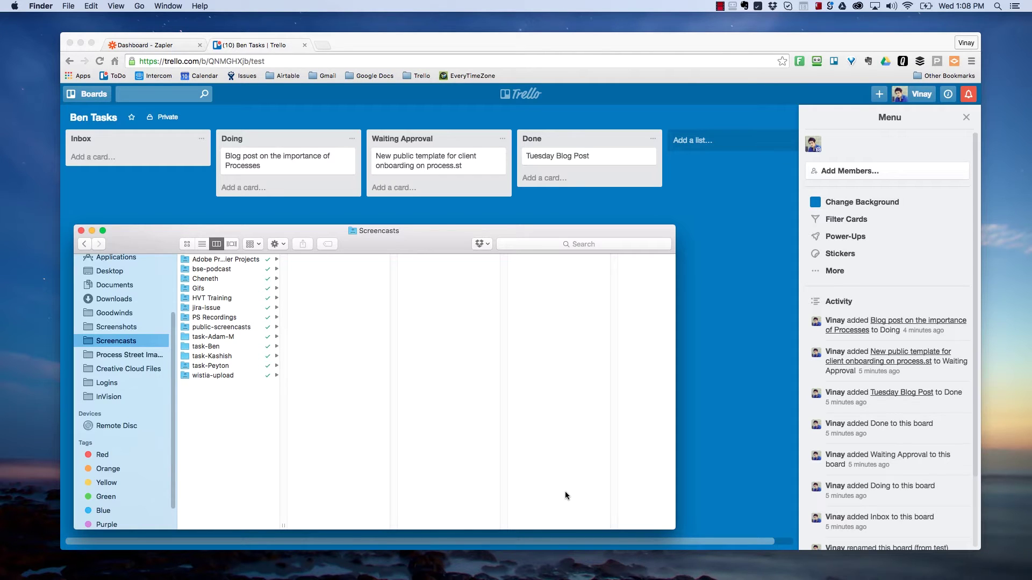
- Bring the Ben Tasks Trello board in Chrome to the front
left_click(191, 125)
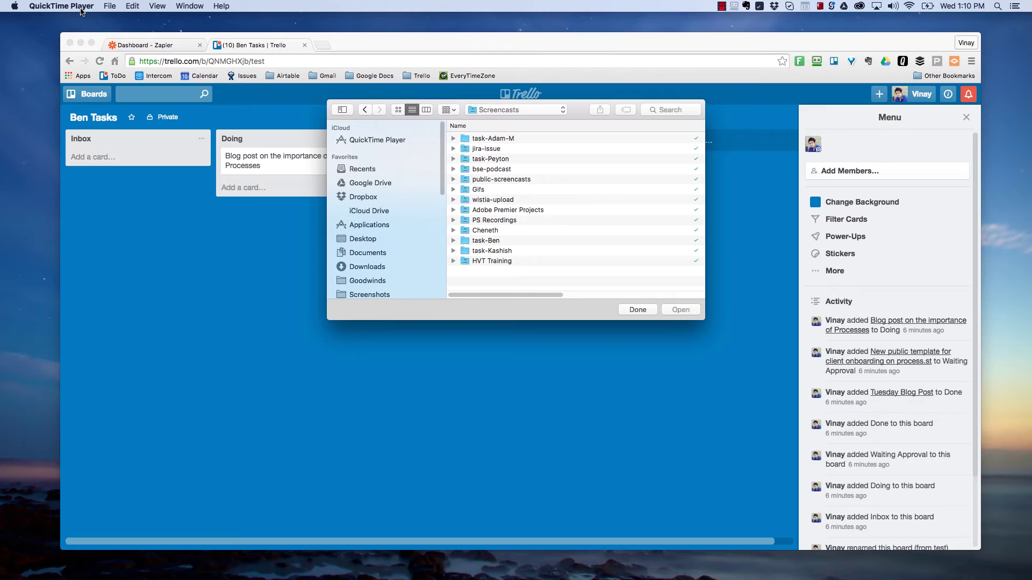
- Start a new screen recording with the ATR USB microphone selected
left_click(82, 6)
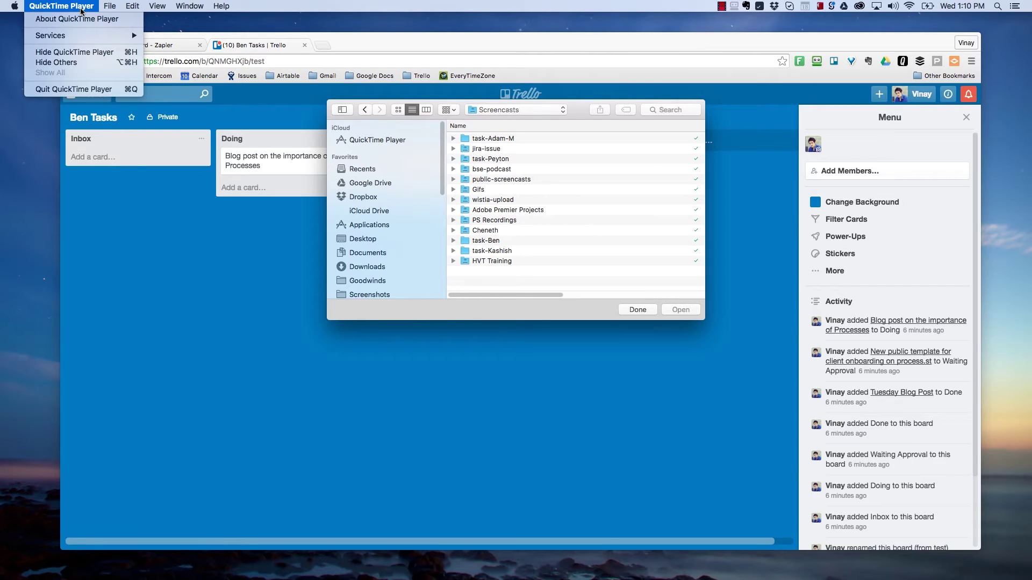
mouse_move(110, 6)
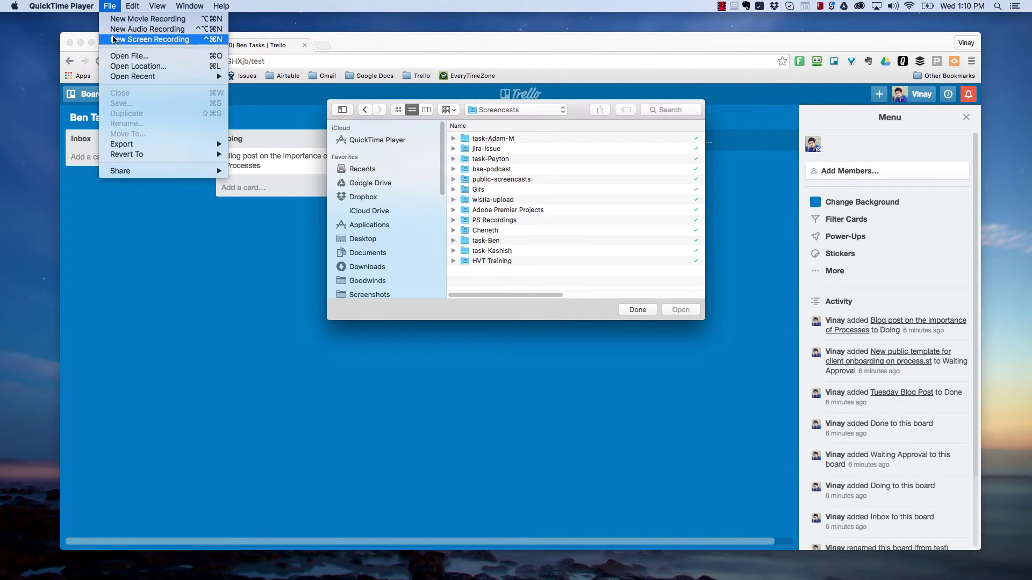
left_click(114, 40)
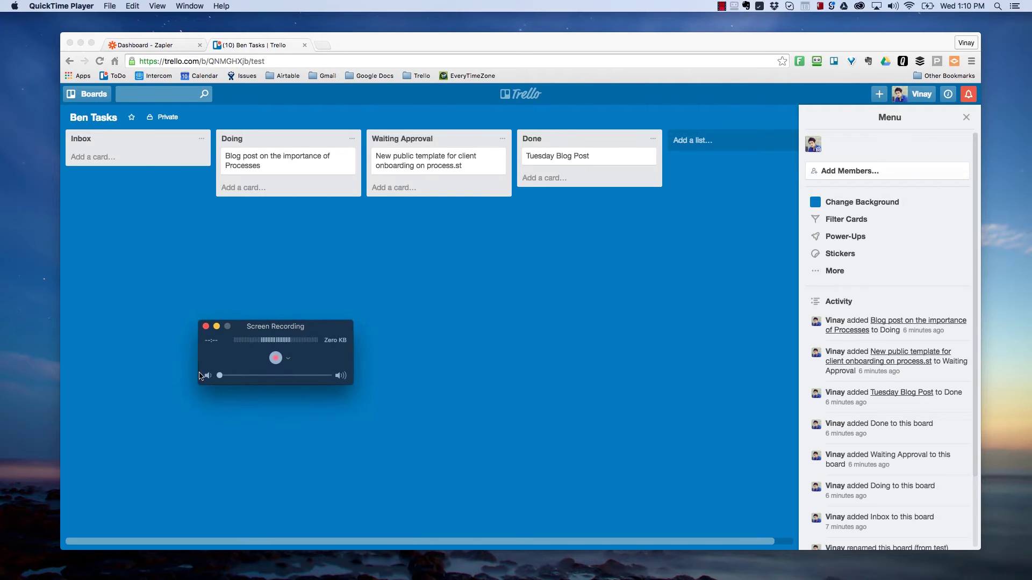
left_click(289, 358)
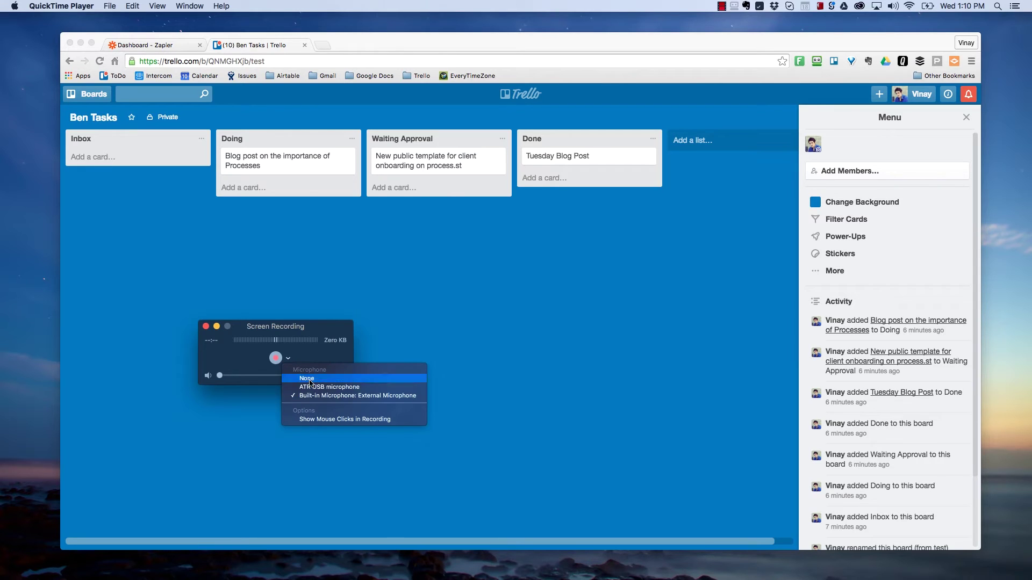
left_click(320, 388)
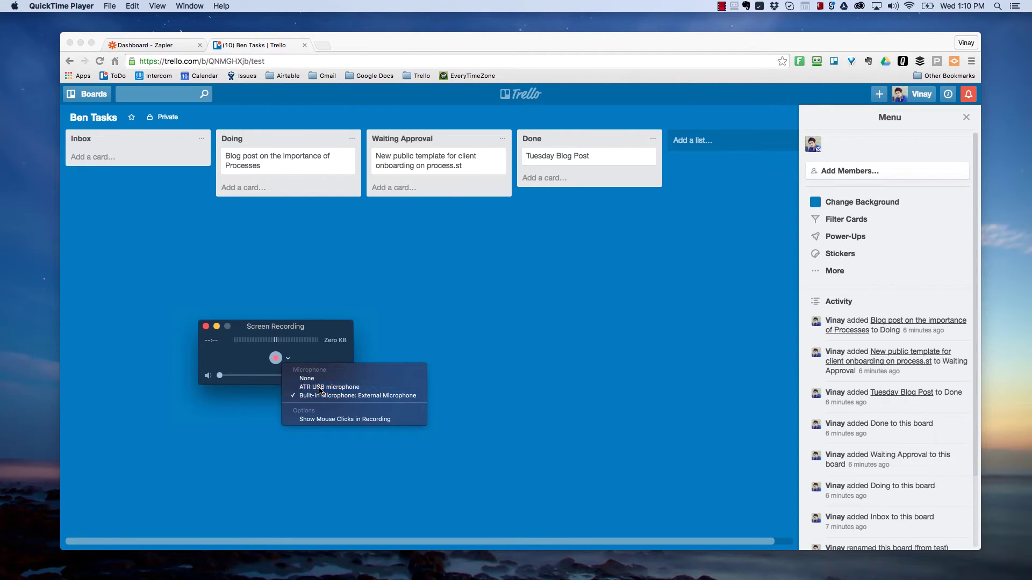
left_click(289, 359)
left_click(325, 354)
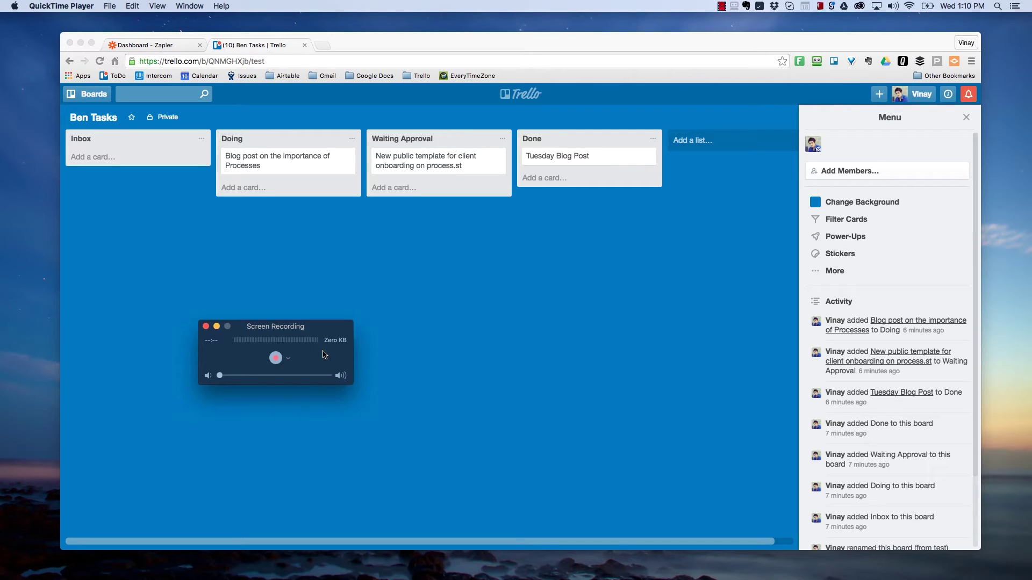
- Record the browser window area showing the Trello board, then stop
left_click(276, 358)
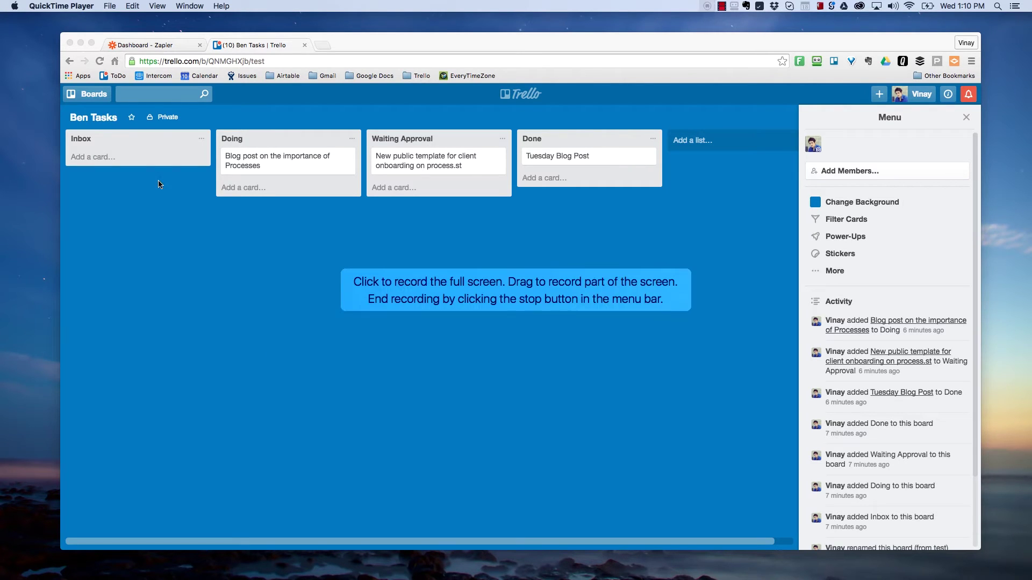
left_click_drag(56, 28, 984, 555)
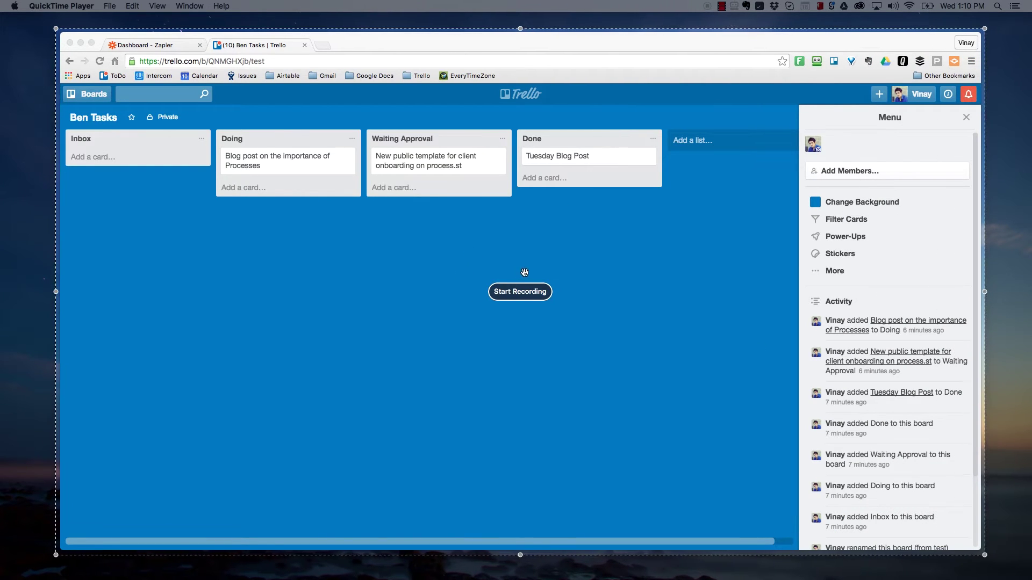
left_click(517, 294)
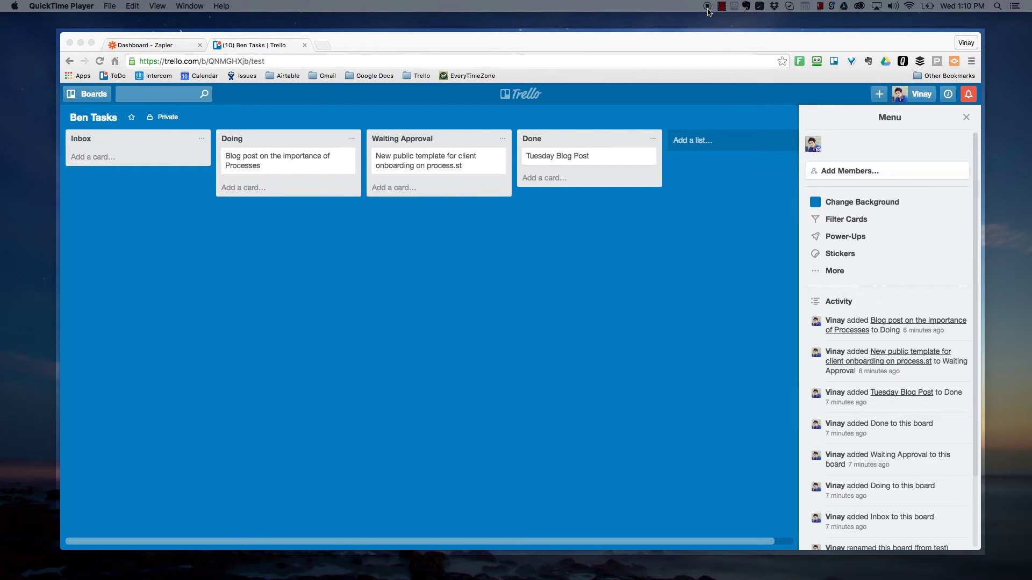
left_click(708, 12)
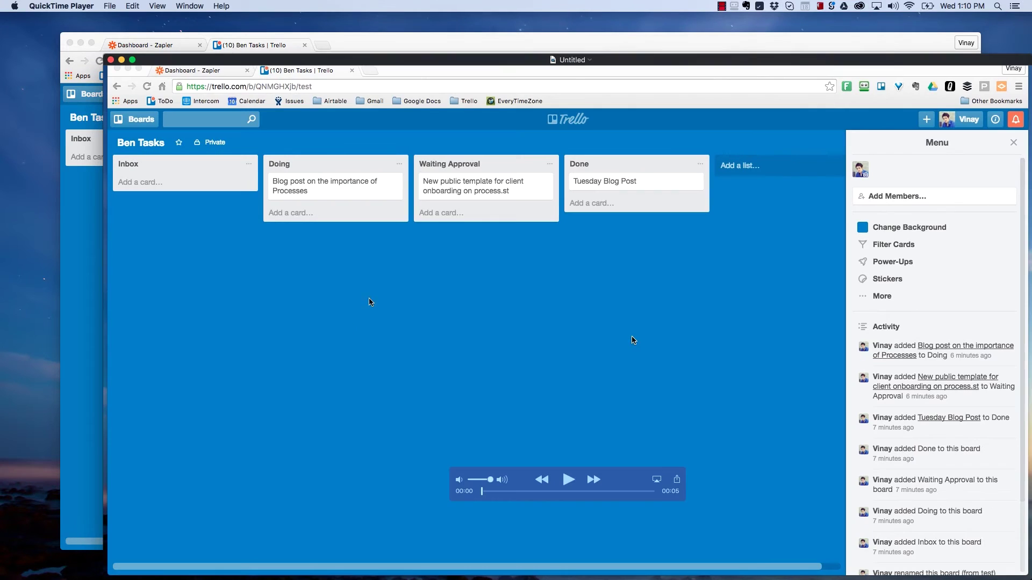
- Move the Untitled recording window and cancel a save, leaving it unsaved
left_click_drag(548, 59, 509, 33)
left_click(109, 6)
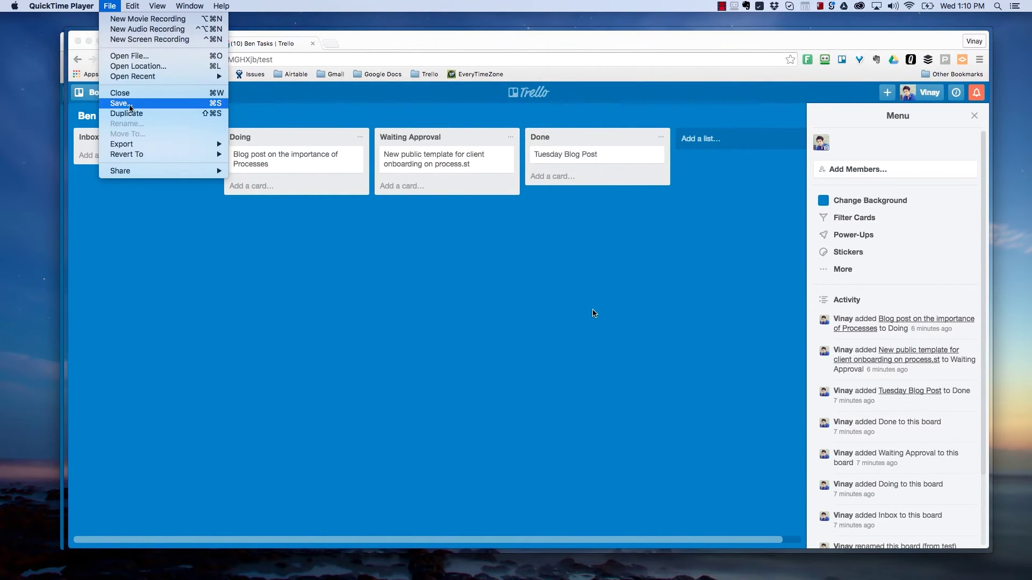
left_click(121, 103)
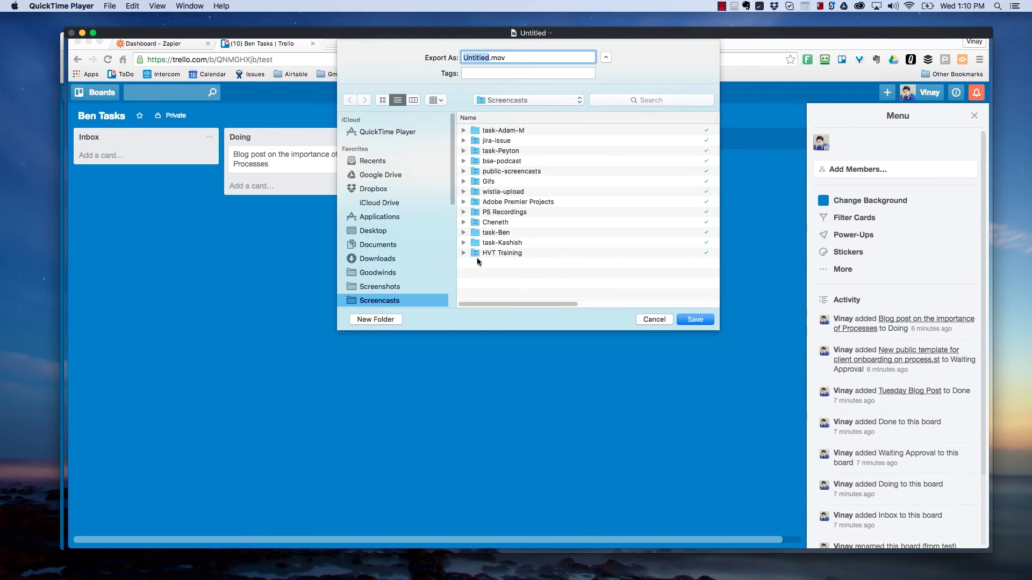
left_click(654, 319)
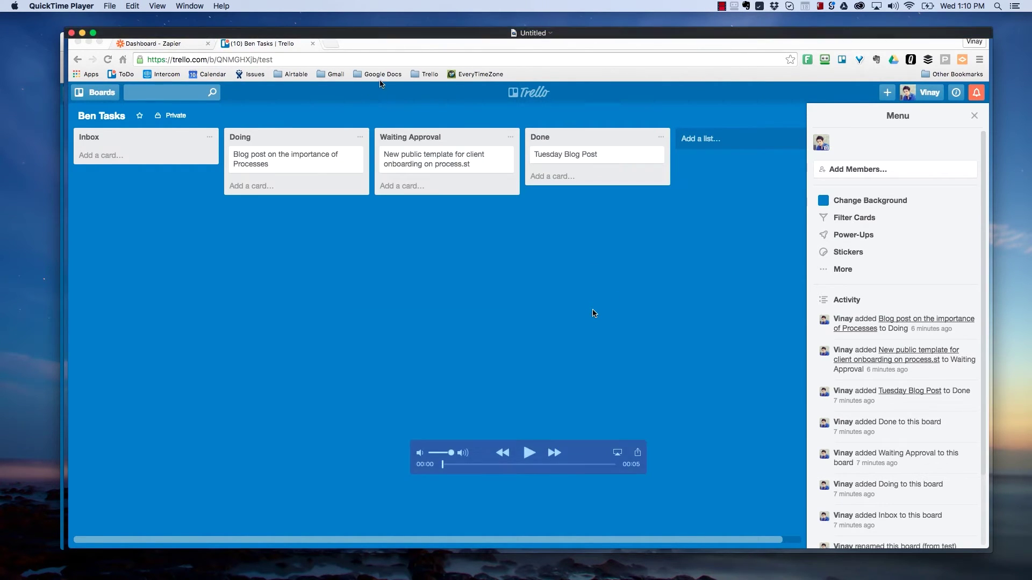
mouse_move(309, 37)
left_mouse_down()
mouse_move(271, 42)
mouse_move(288, 32)
mouse_move(282, 44)
mouse_move(306, 43)
mouse_move(297, 43)
left_mouse_up()
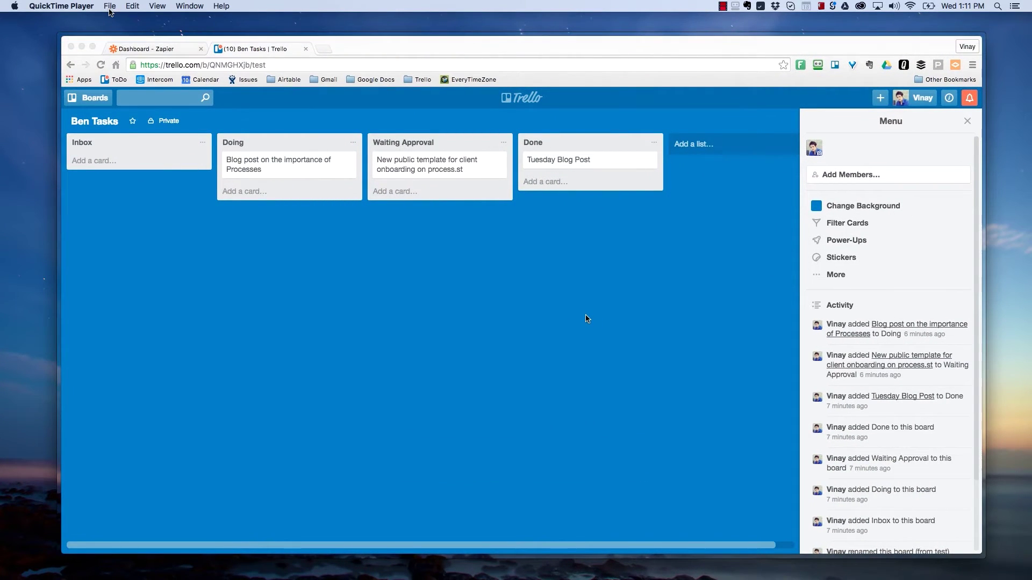
- Open the Save dialog, which proposes Untitled.mov in the Screencasts folder
left_click(84, 6)
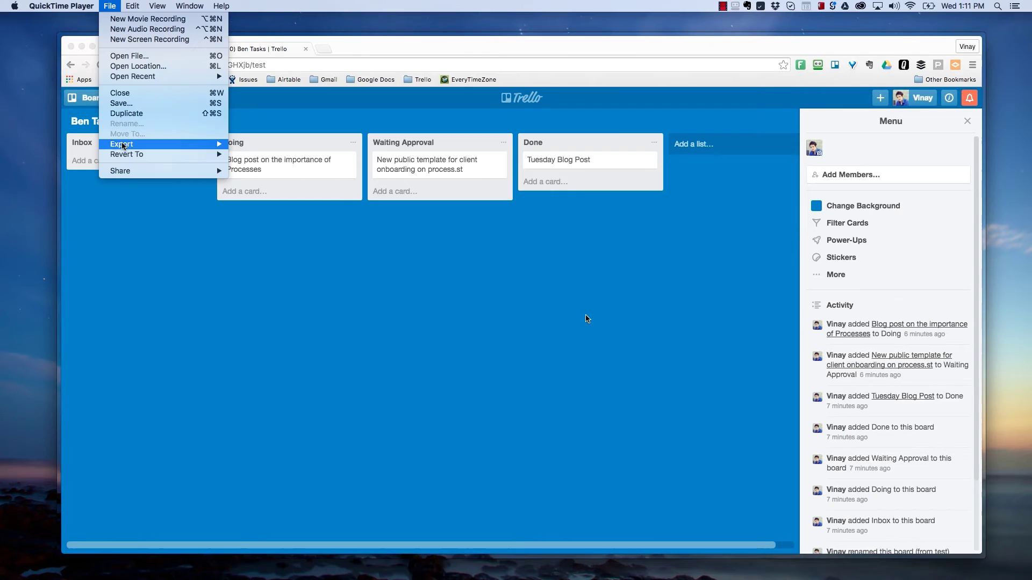
mouse_move(123, 145)
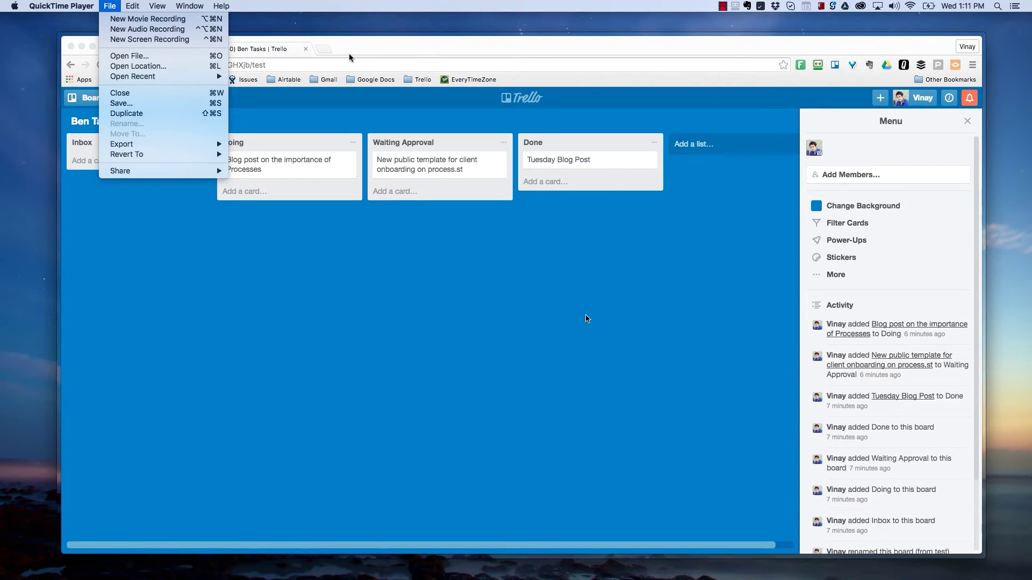
left_click(122, 103)
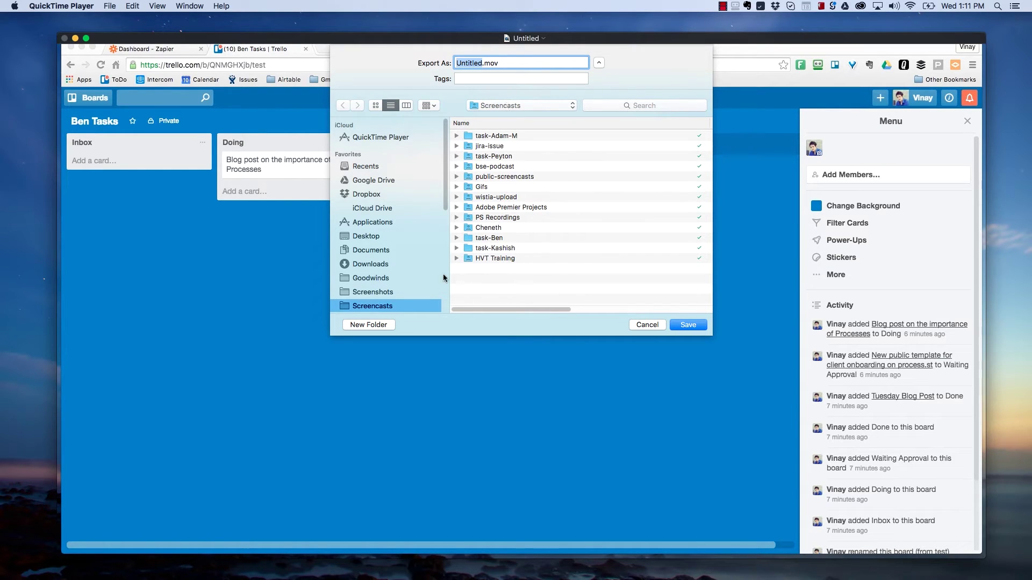
- Save the recording as 'test video 1.mov' inside the task-Ben folder
scroll(399, 192, "down", 3)
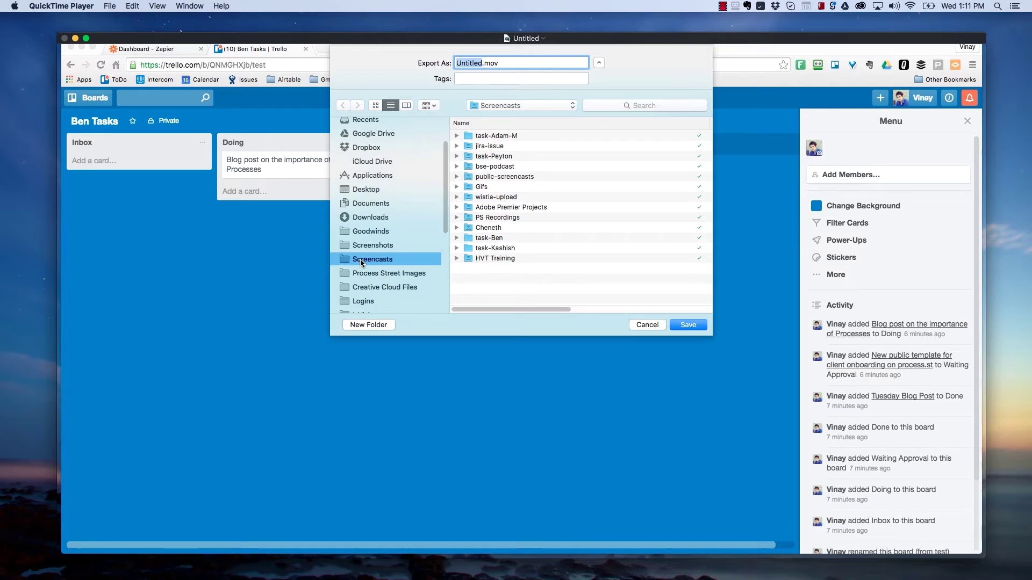
scroll(373, 258, "up", 3)
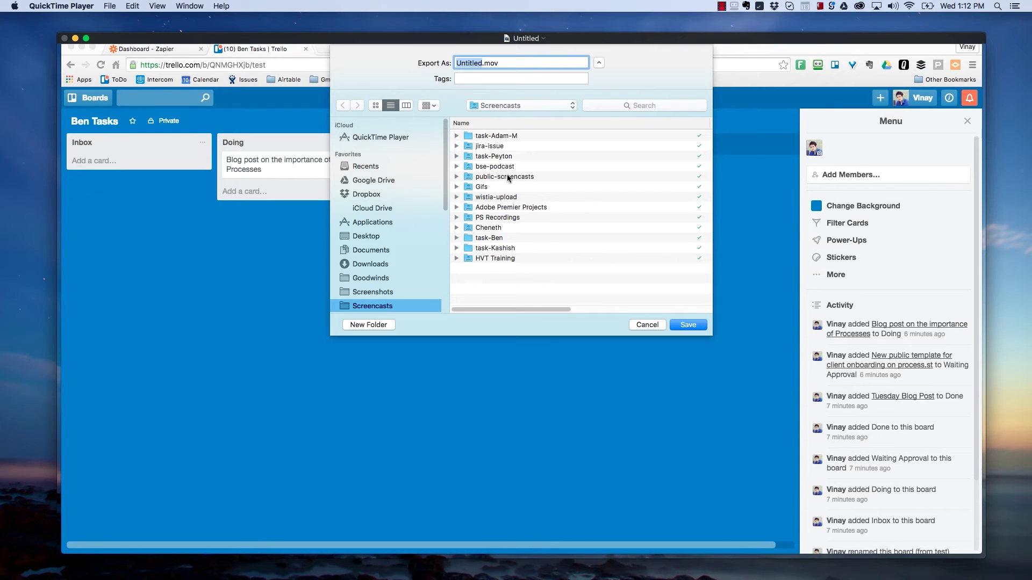
double_click(493, 238)
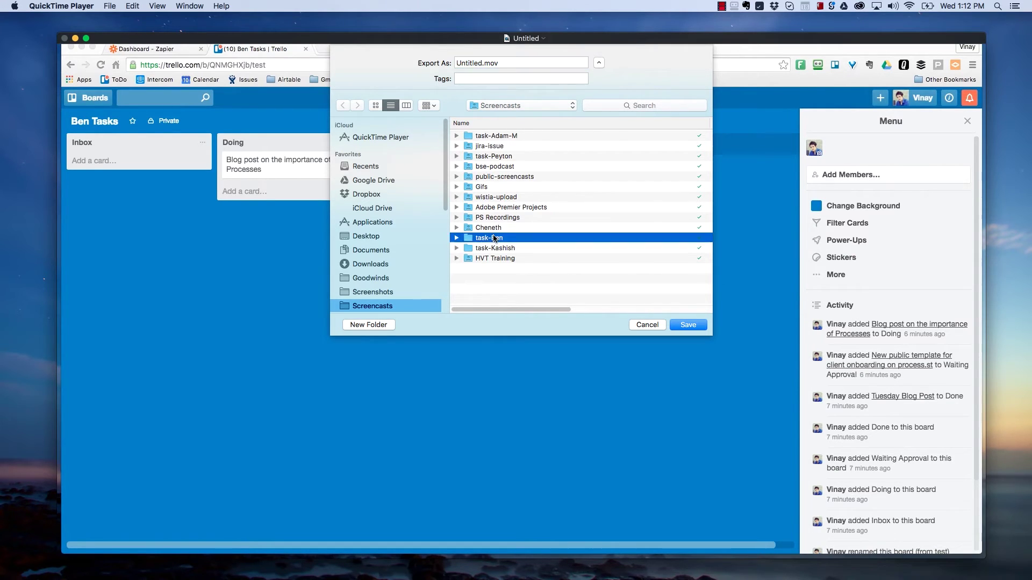
double_click(482, 64)
type("test")
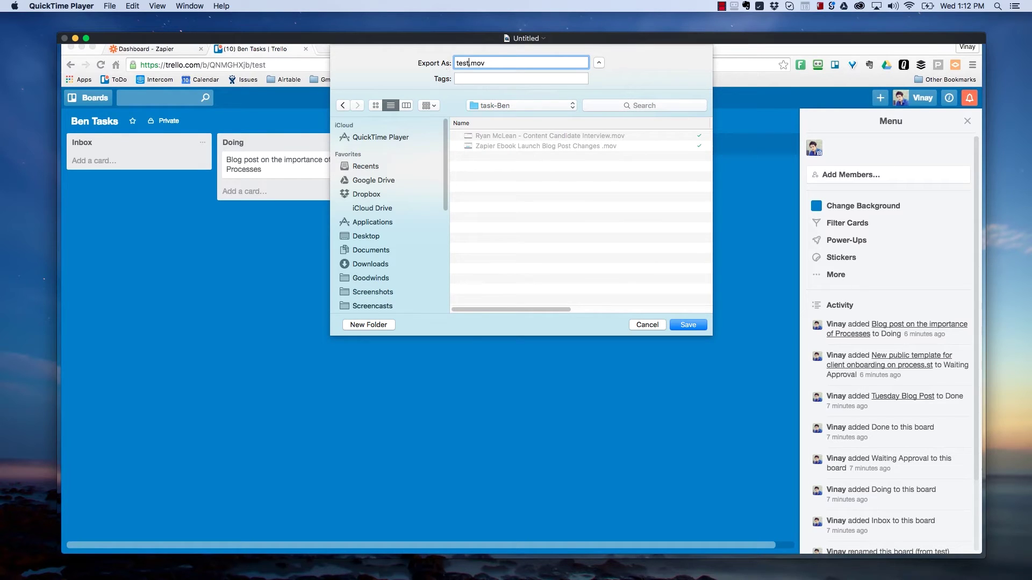
type(" video 1")
key("super+a")
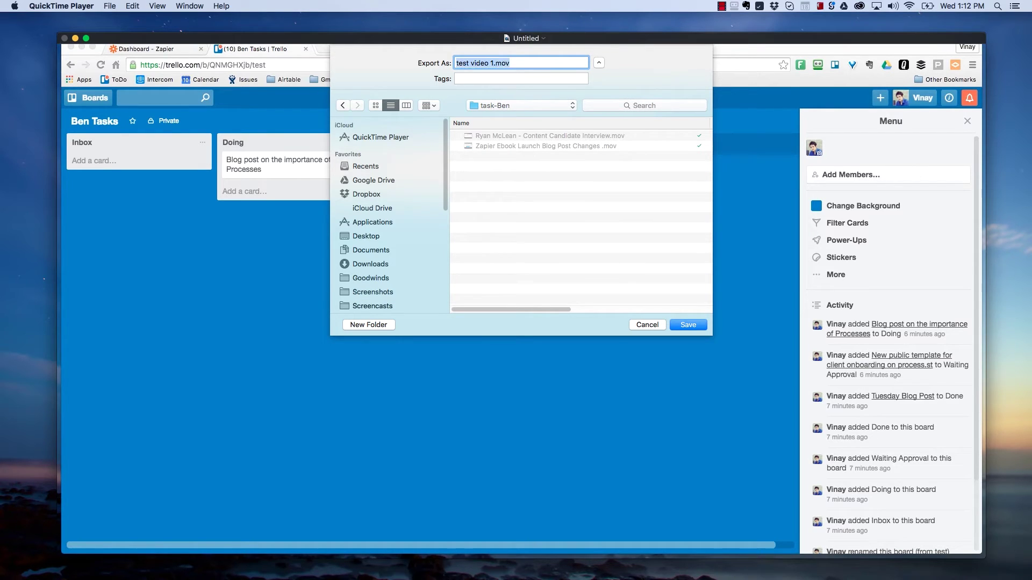
left_click(689, 325)
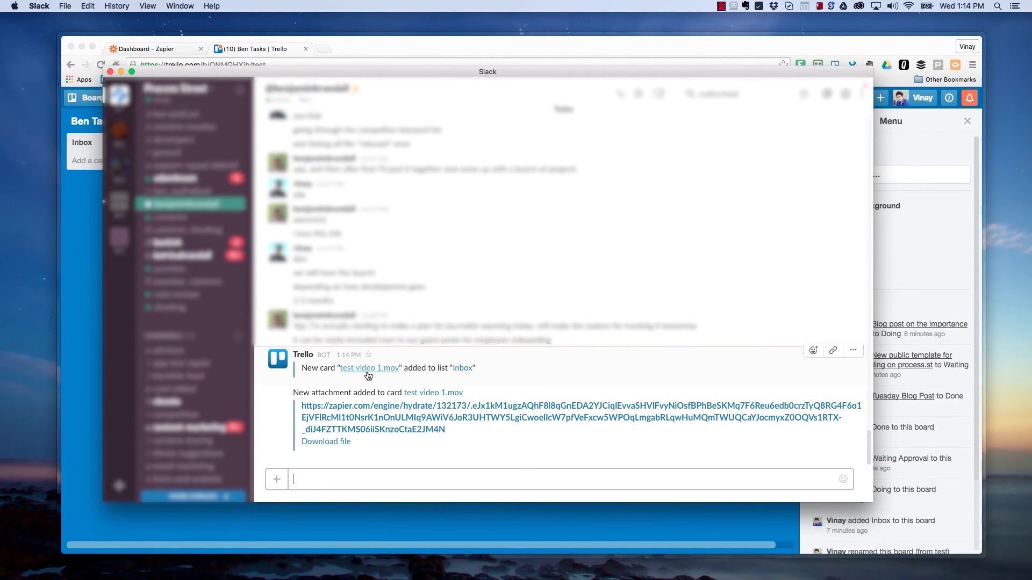
- Follow the Slack alert to the test video 1.mov card and its Google Drive attachment
left_click(368, 369)
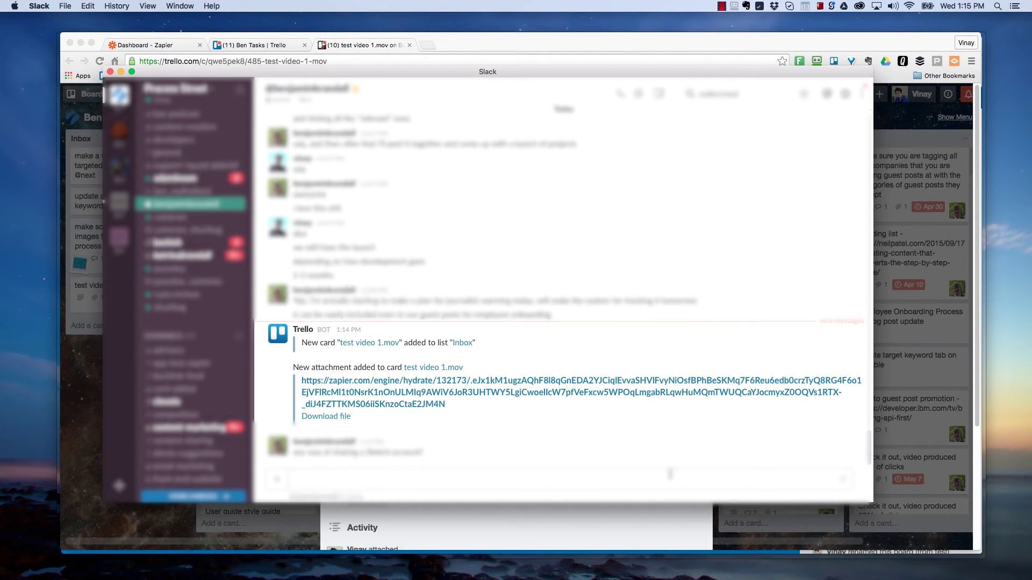
key("super+Tab")
left_click(451, 225)
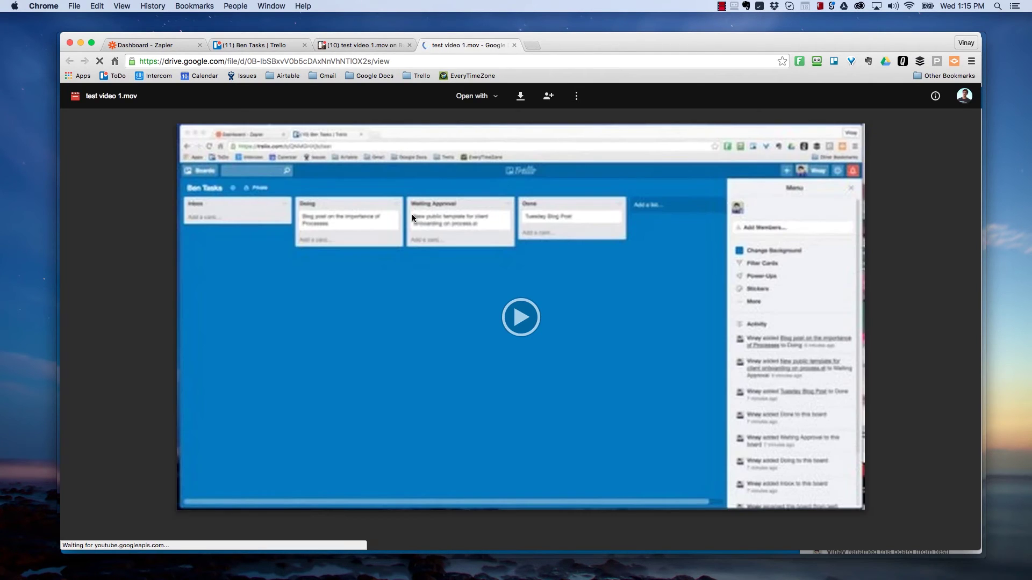
- Play test video 1.mov in Google Drive, then switch to the Finder Screencasts window
left_click(524, 336)
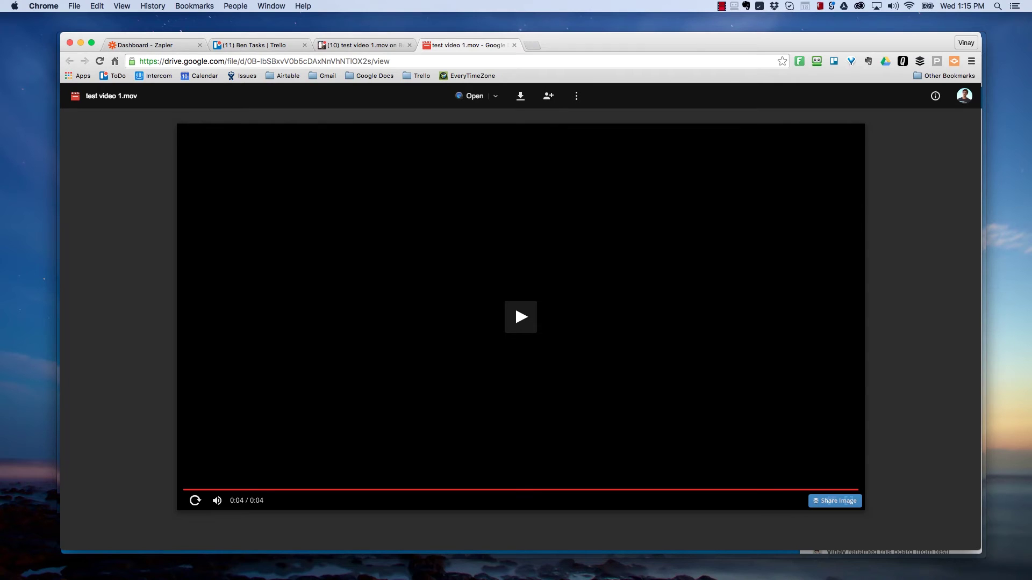
key("super+Tab")
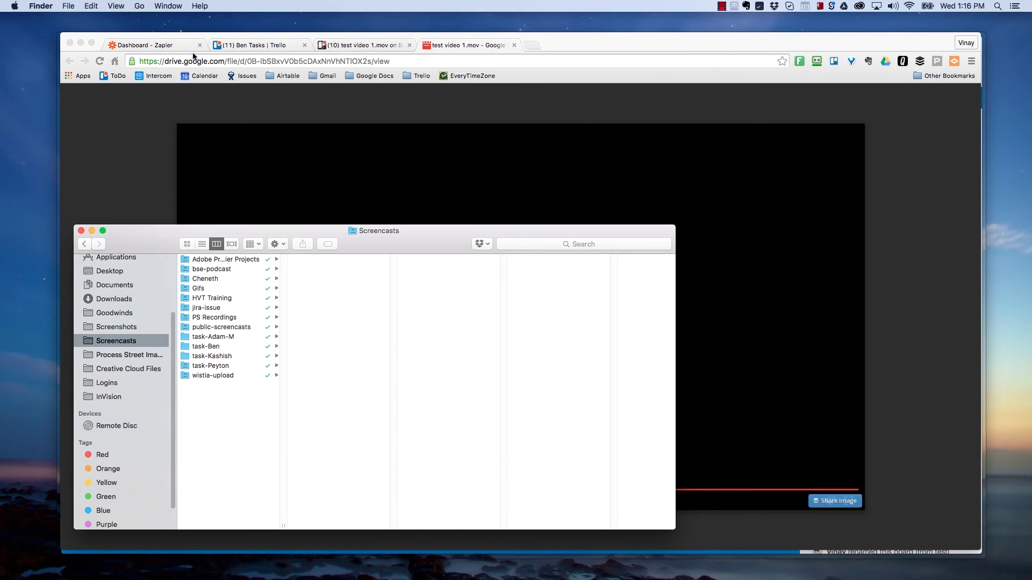
- Open the screencasts/task-Ben to Trello zap from the Team Task Assignment folder
left_click(150, 47)
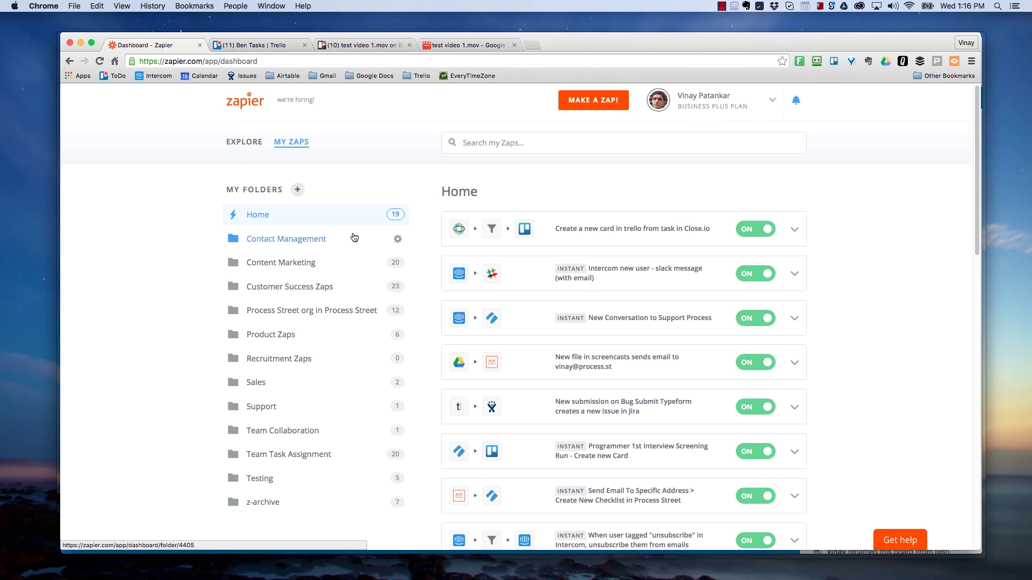
scroll(569, 274, "down", 2)
scroll(569, 273, "up", 2)
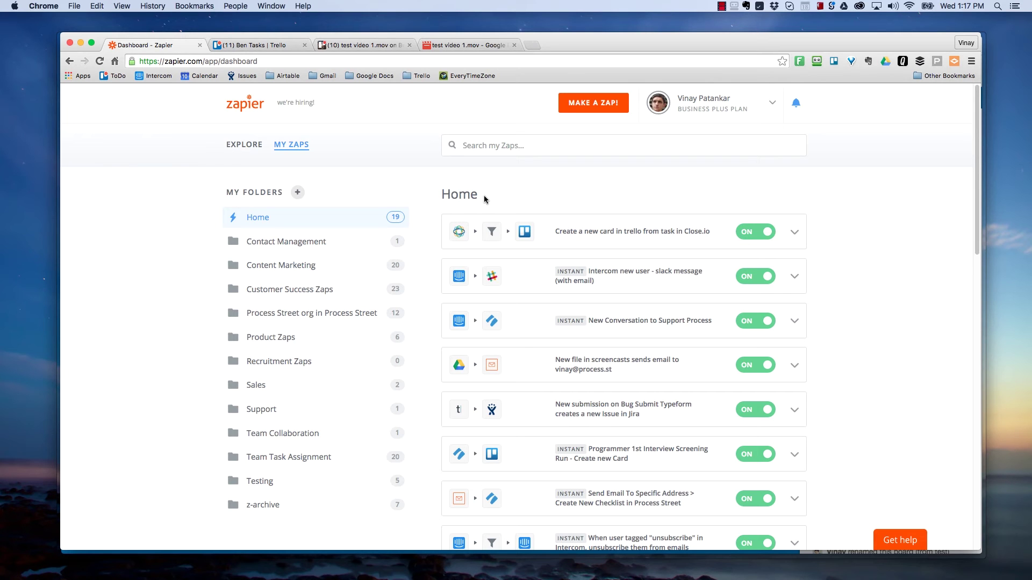
left_click(288, 456)
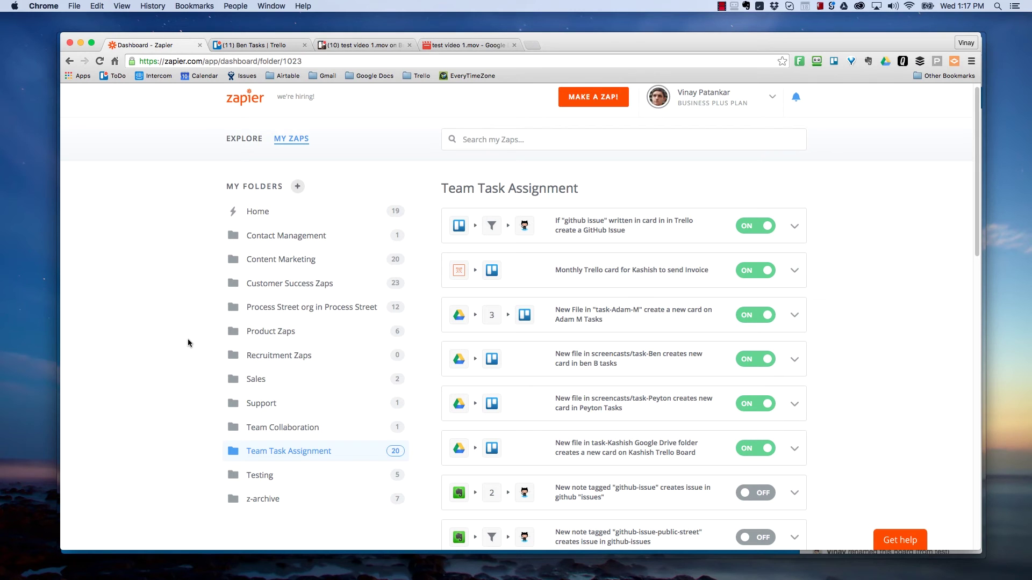
scroll(188, 342, "down", 15)
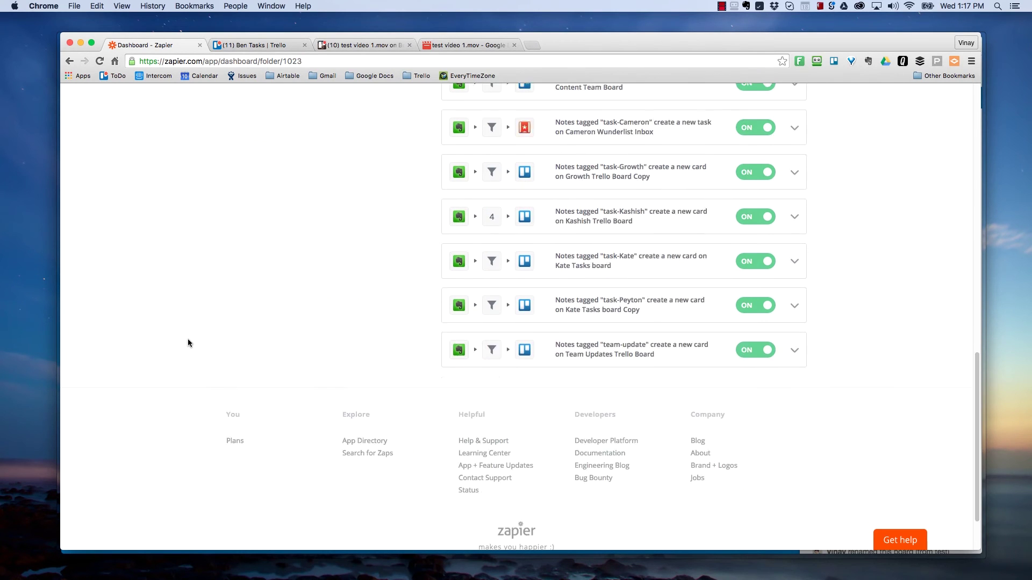
scroll(188, 342, "up", 6)
scroll(188, 343, "up", 8)
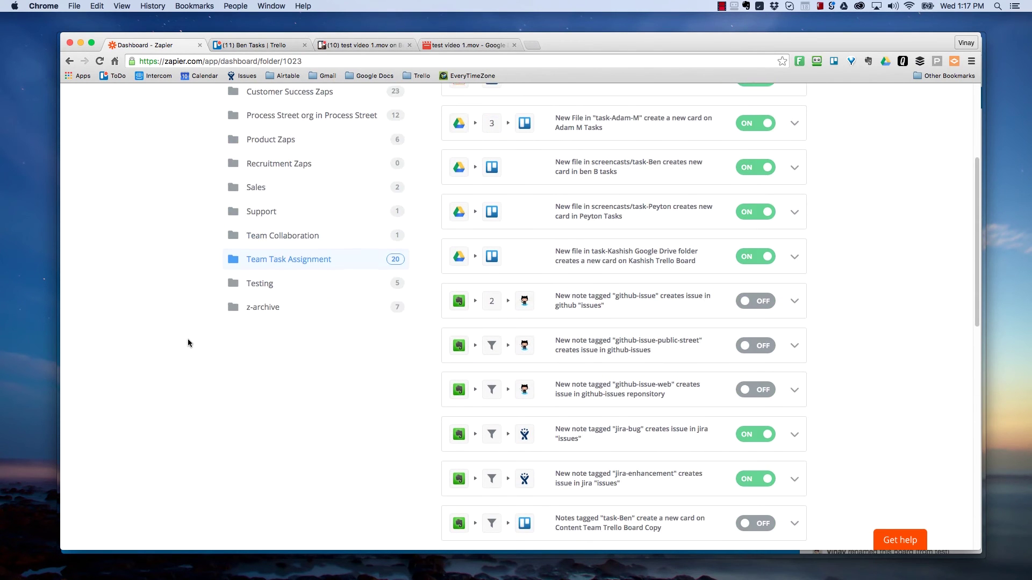
scroll(188, 343, "up", 2)
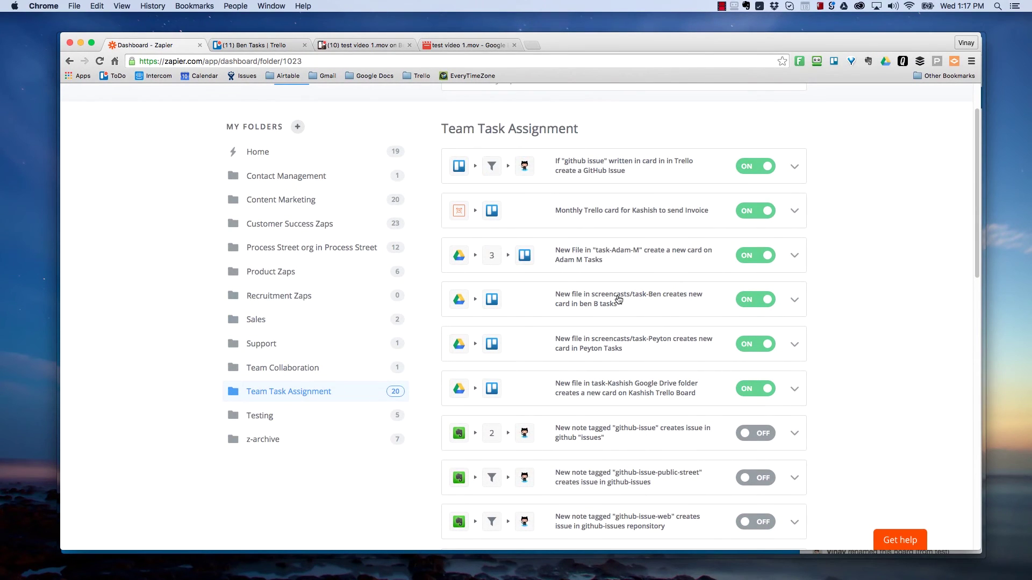
left_click(602, 292)
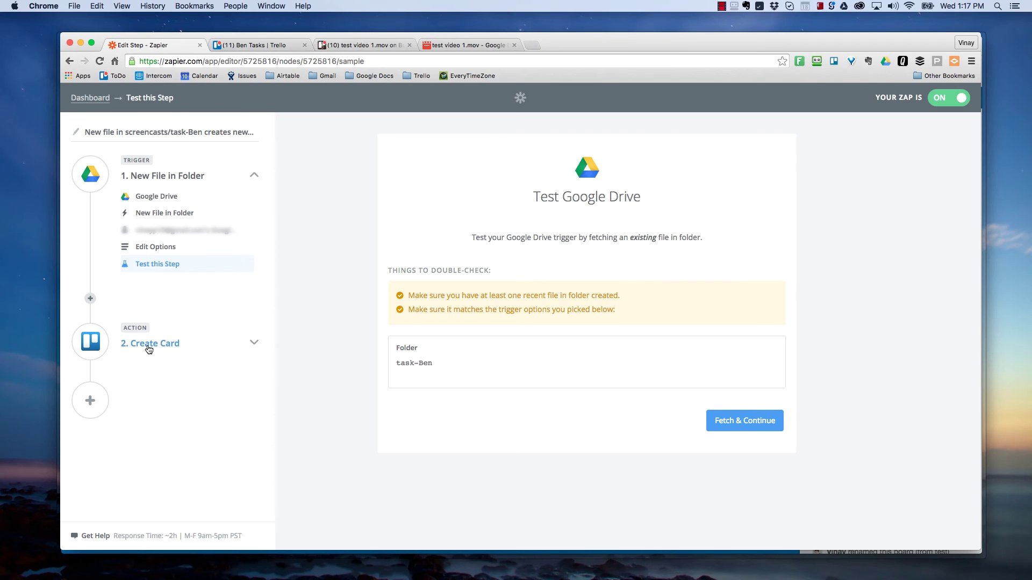
- Check the New File in Folder trigger's task-Ben folder and the Create Card action, then return to the zap list
left_click(172, 214)
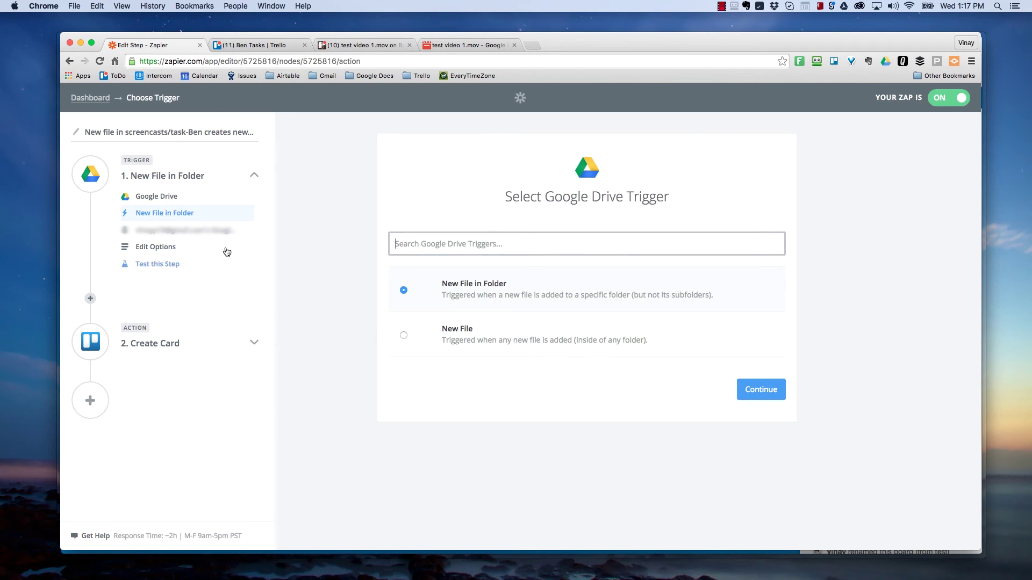
left_click(155, 247)
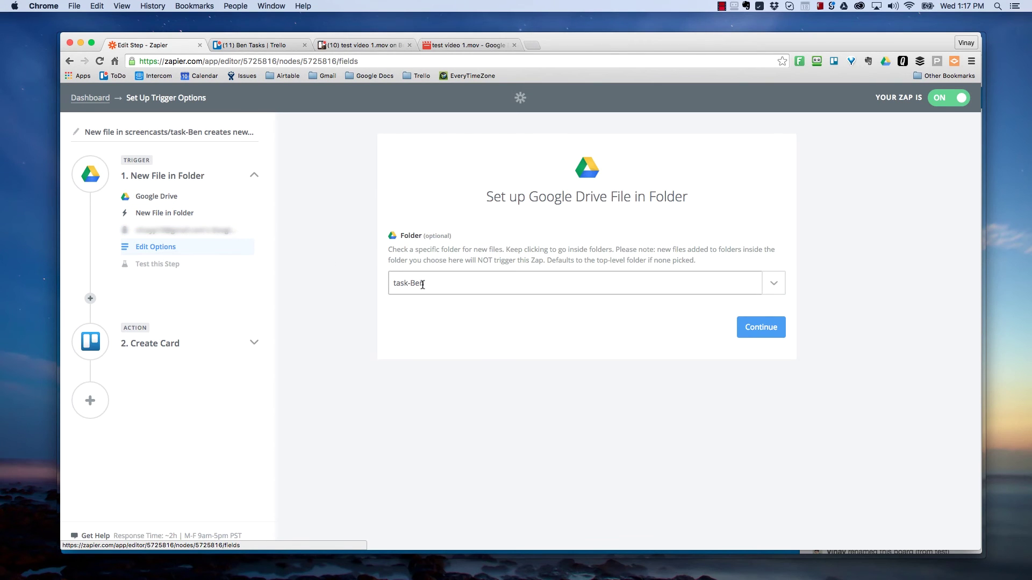
left_click(158, 343)
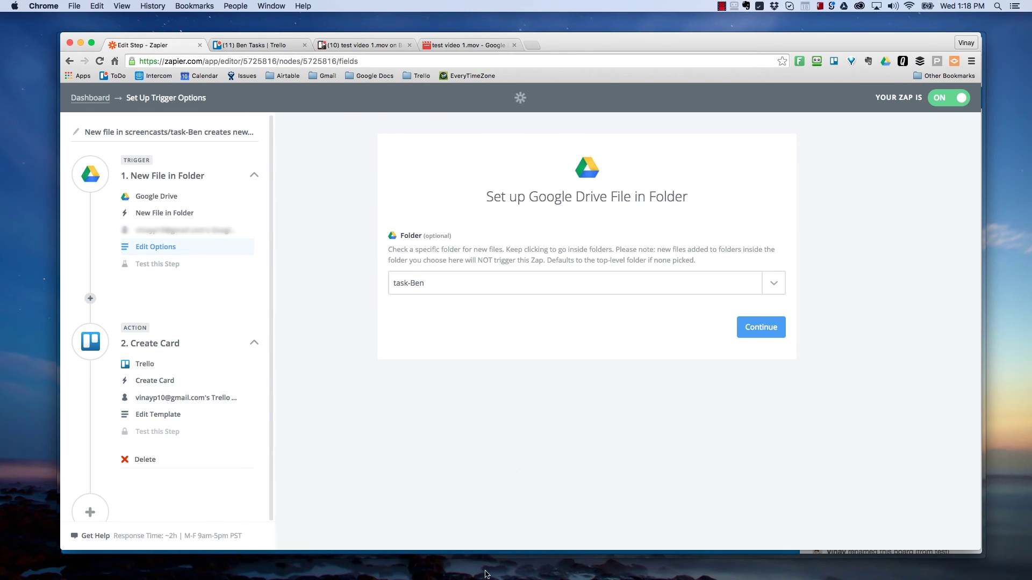
key("super+bracketleft")
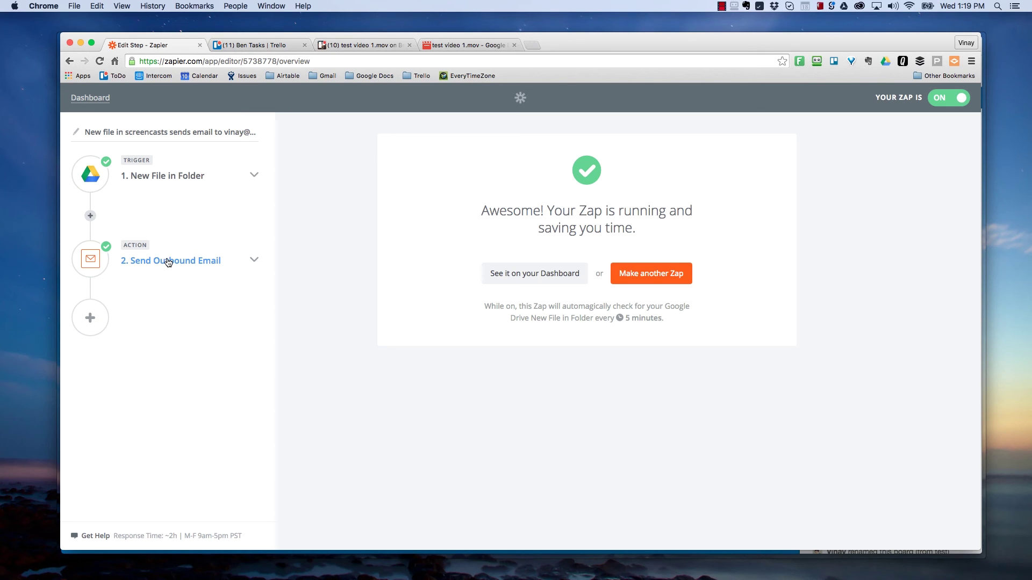
key("super+Tab")
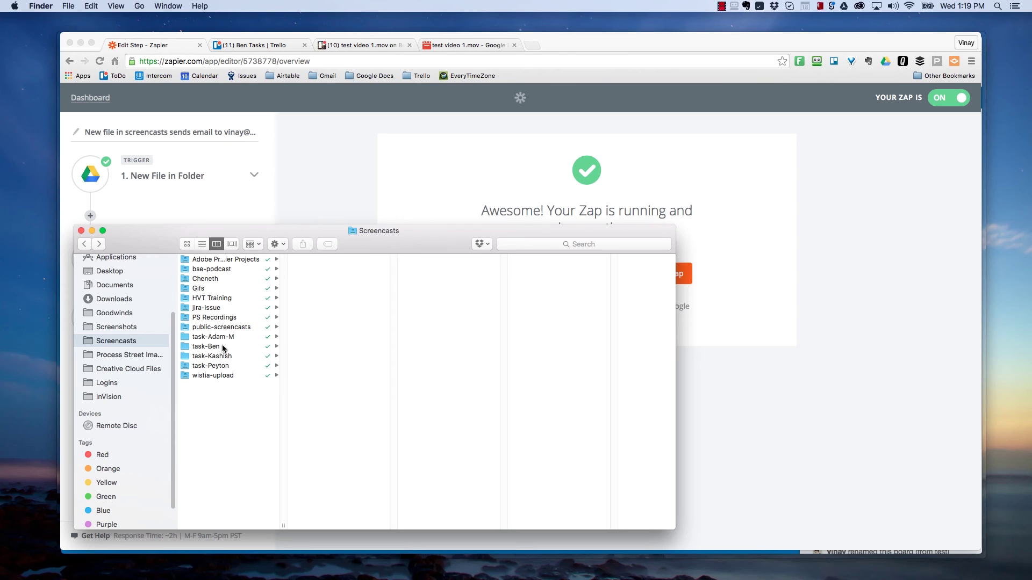
left_click(328, 170)
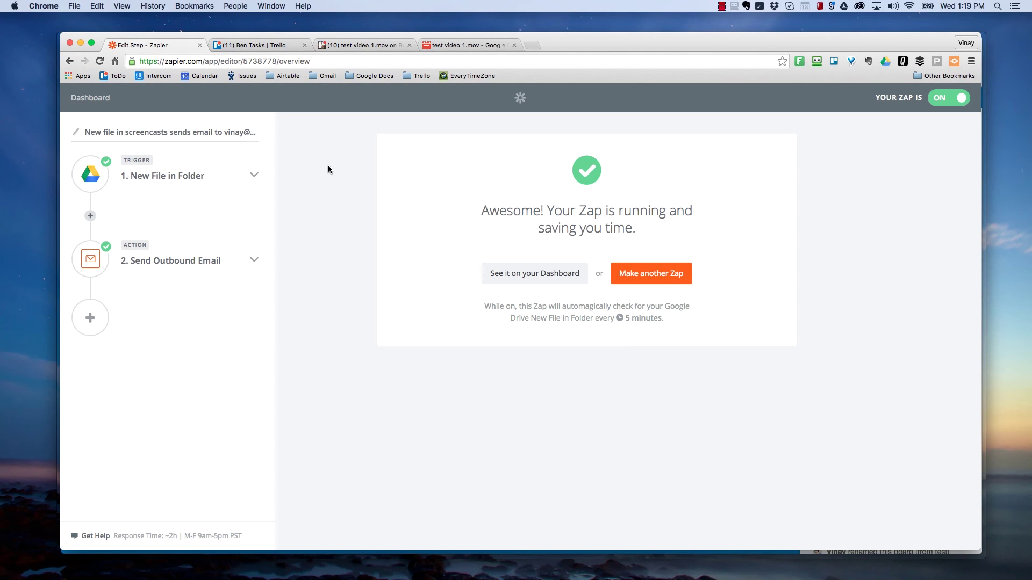